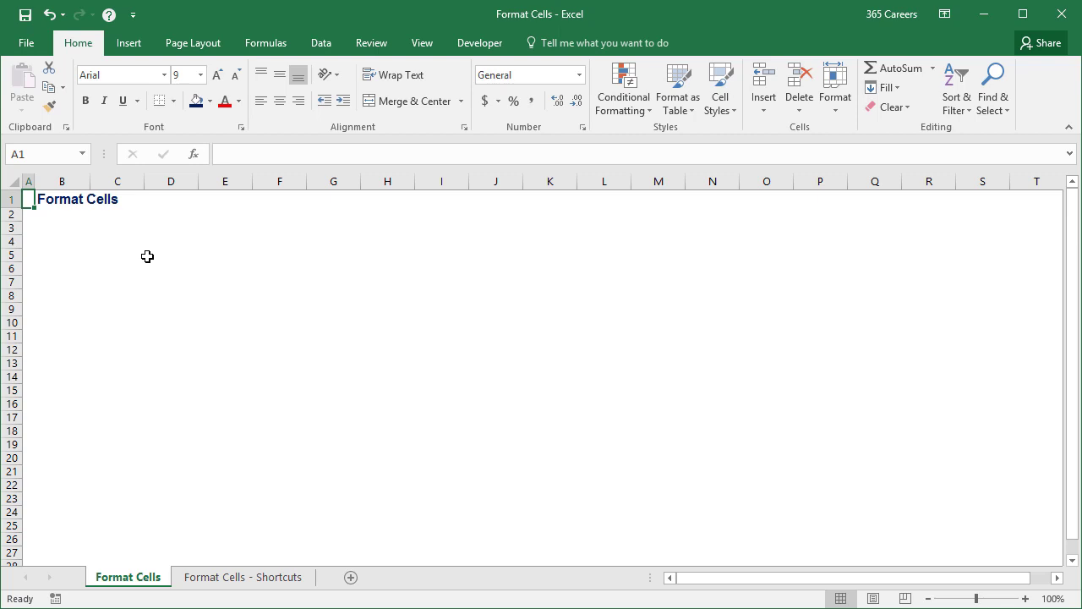
click(580, 75)
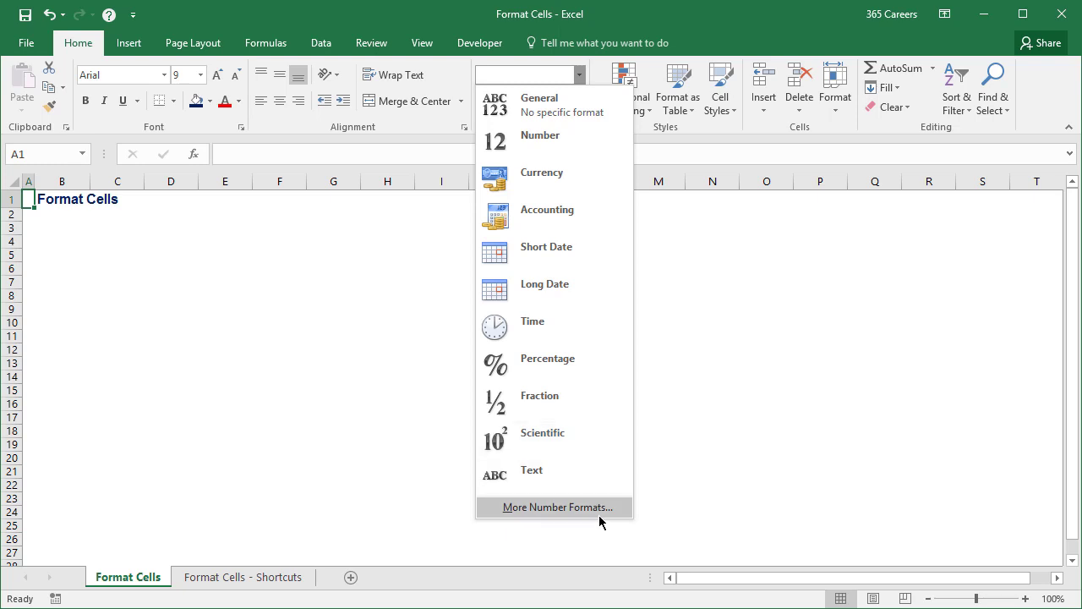
key(Escape)
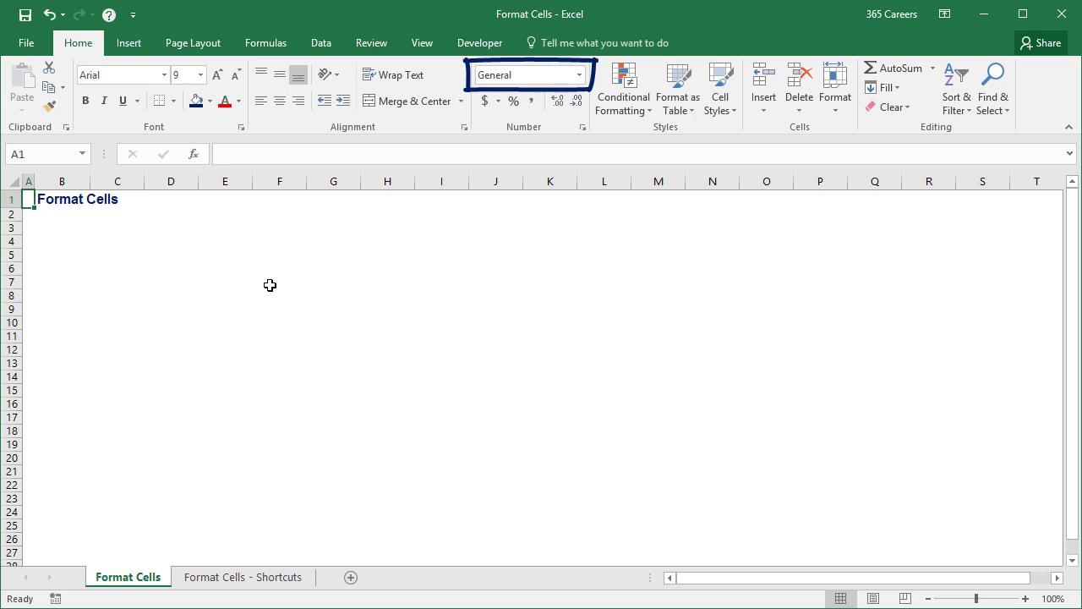
Enter the text Finance in cell C3
key(Down)
key(Down)
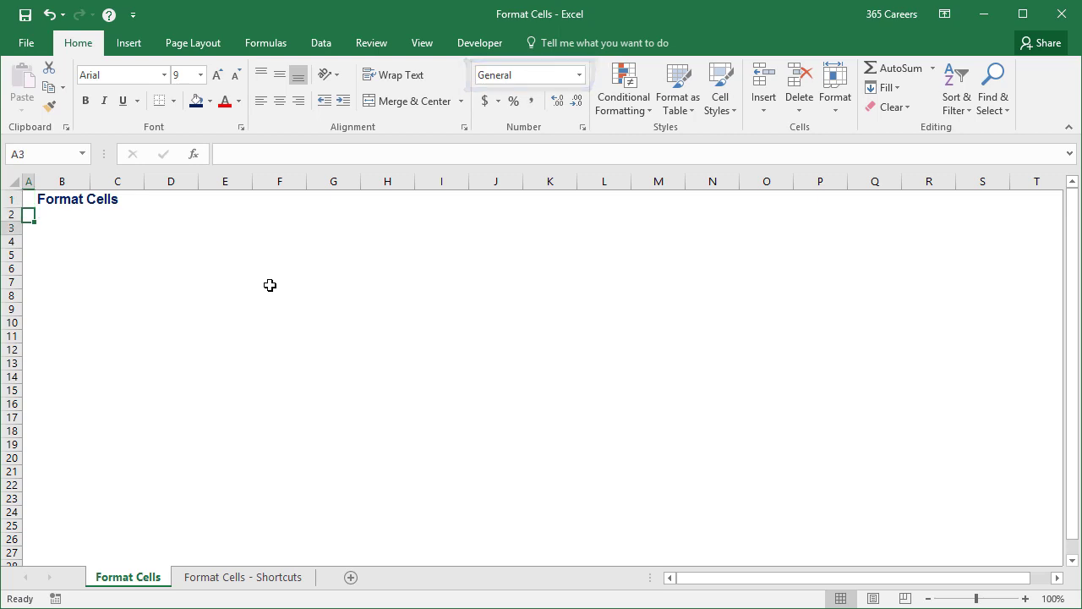
key(Right)
key(Right)
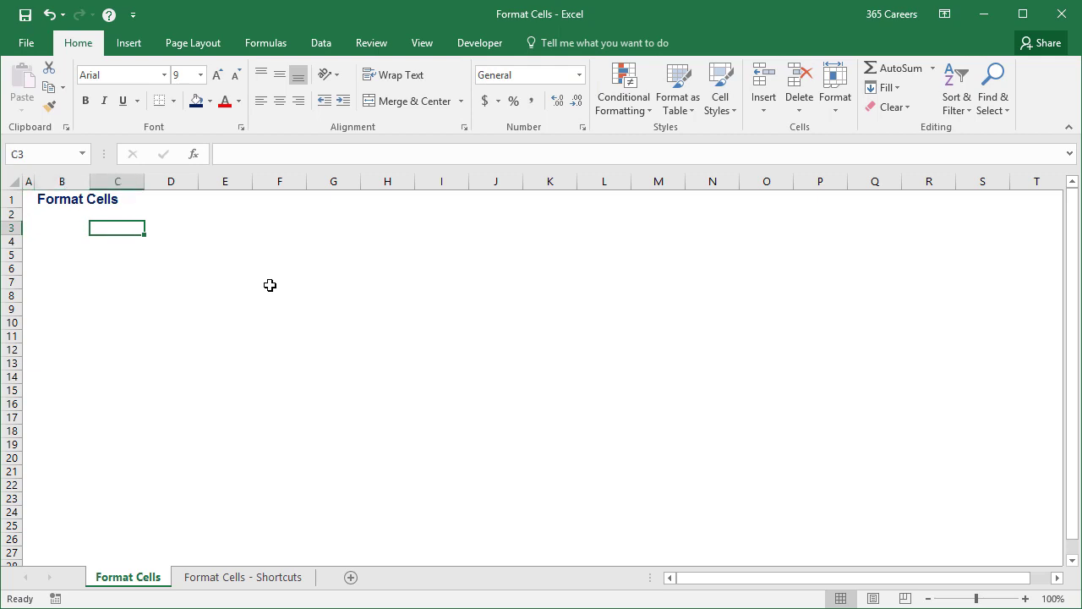
text(Finance)
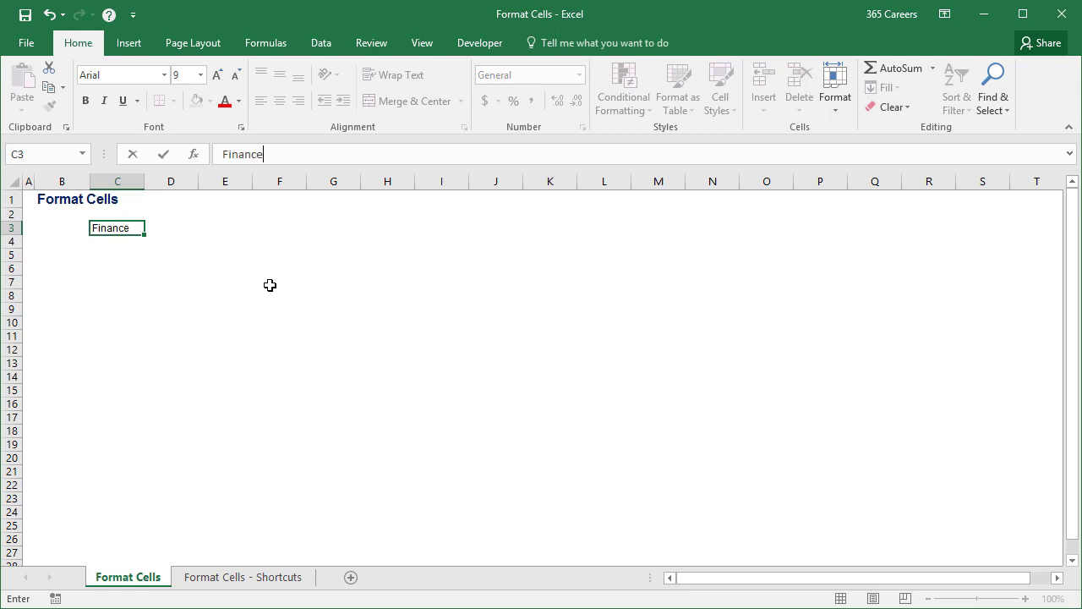
key(ctrl+Return)
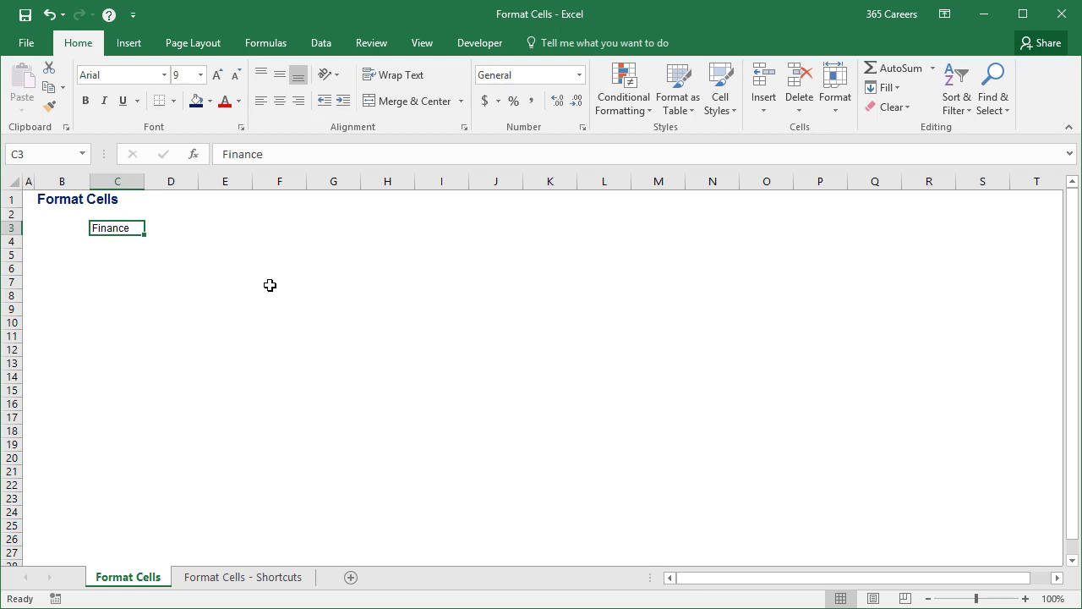
Enter 1500 in cell C5 and apply the Number format to it
key(Down)
key(Down)
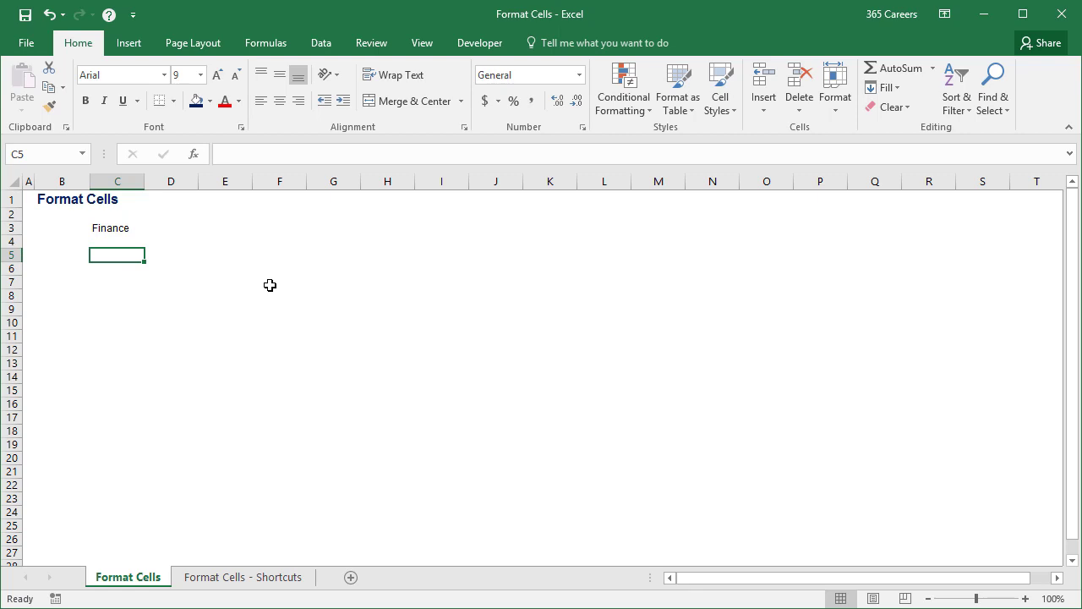
text(1500)
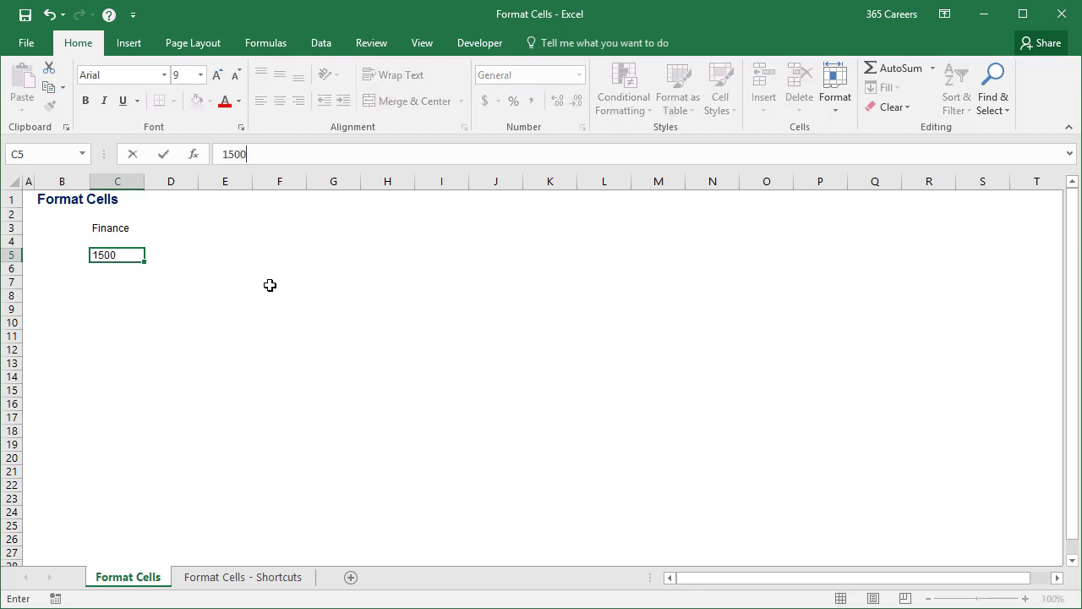
key(ctrl+Return)
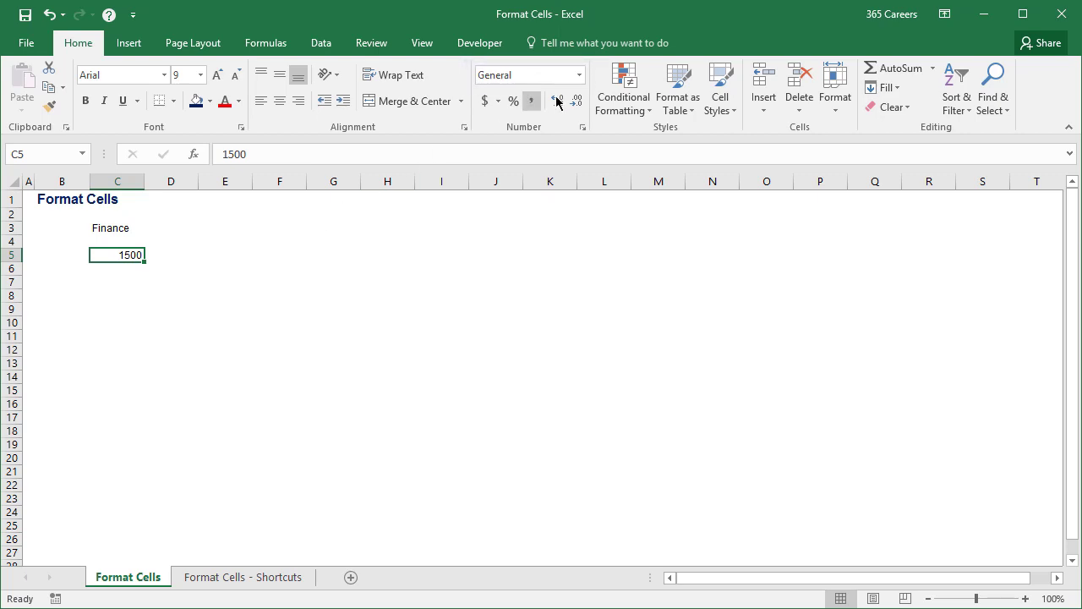
click(580, 76)
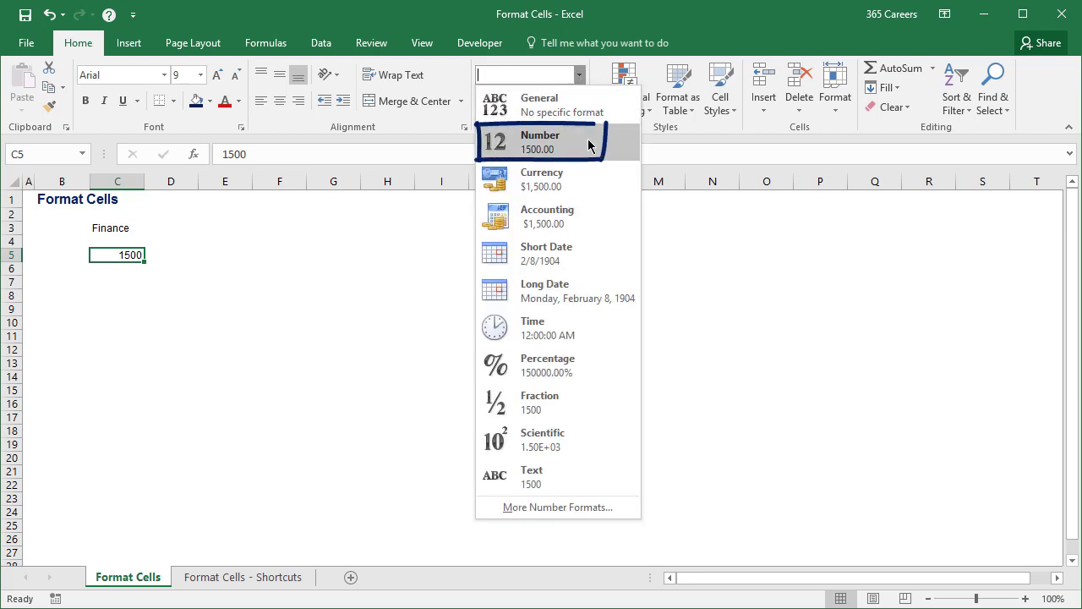
click(588, 145)
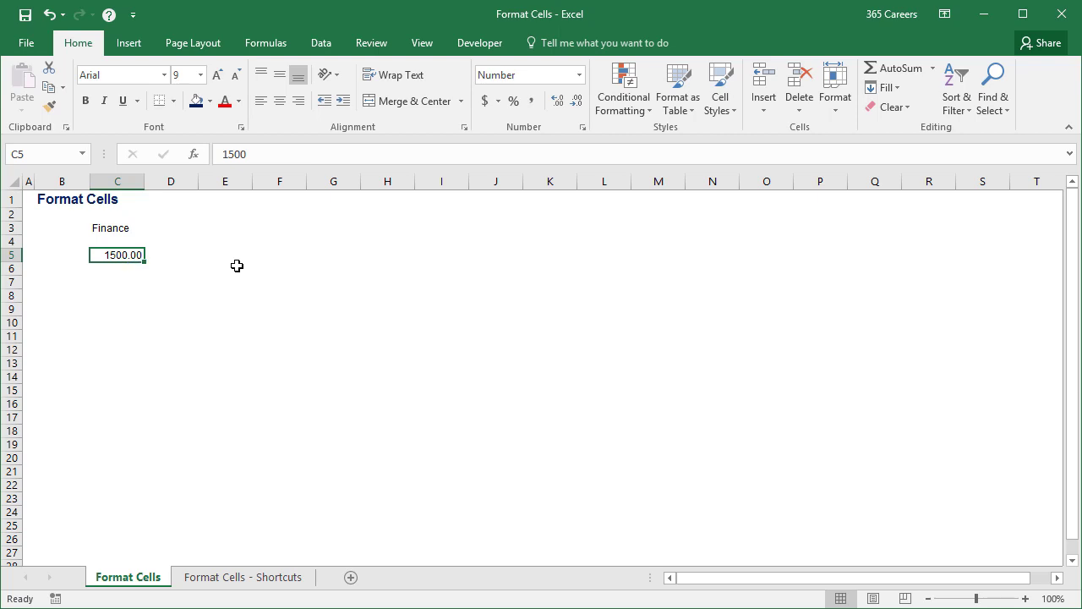
Enter the date 15 jan in cell C7
key(Down)
key(Down)
text(15)
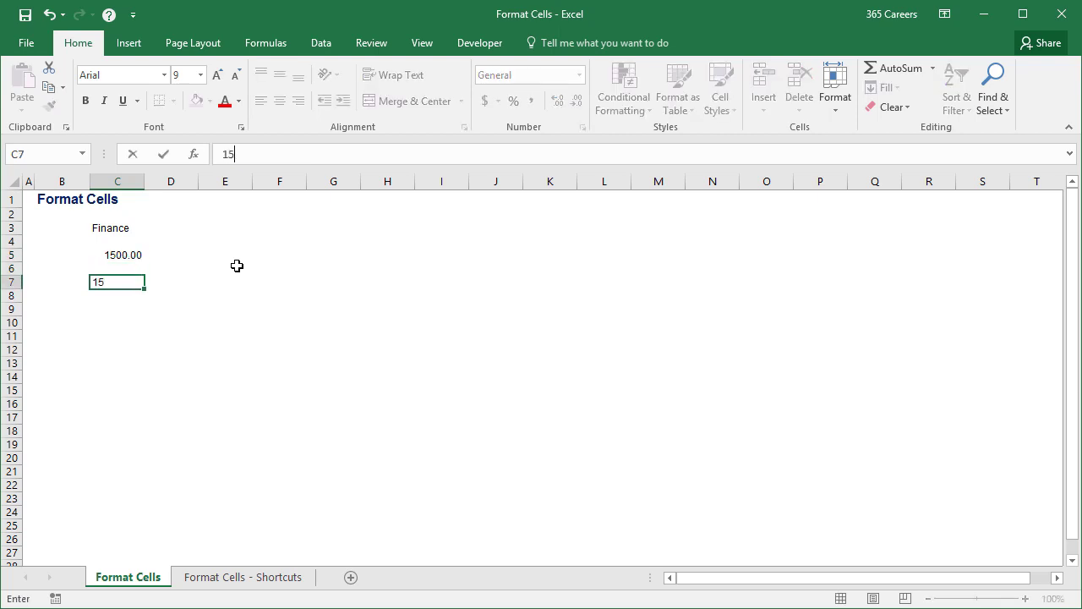
text( jan)
key(ctrl+Return)
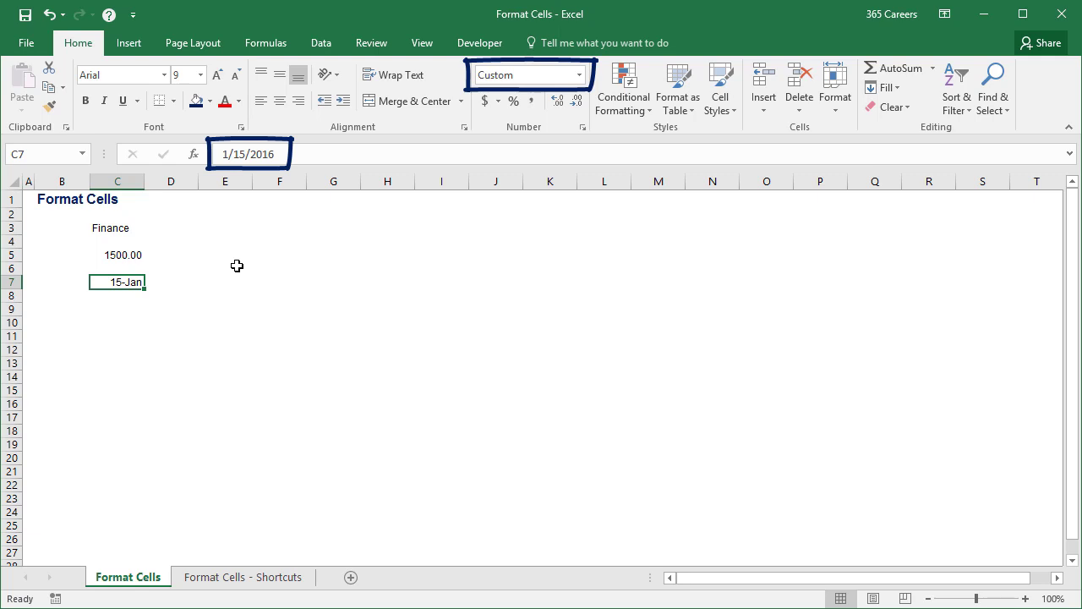
Enter the full date 01/15/2016 in cell C9
key(Down)
key(Down)
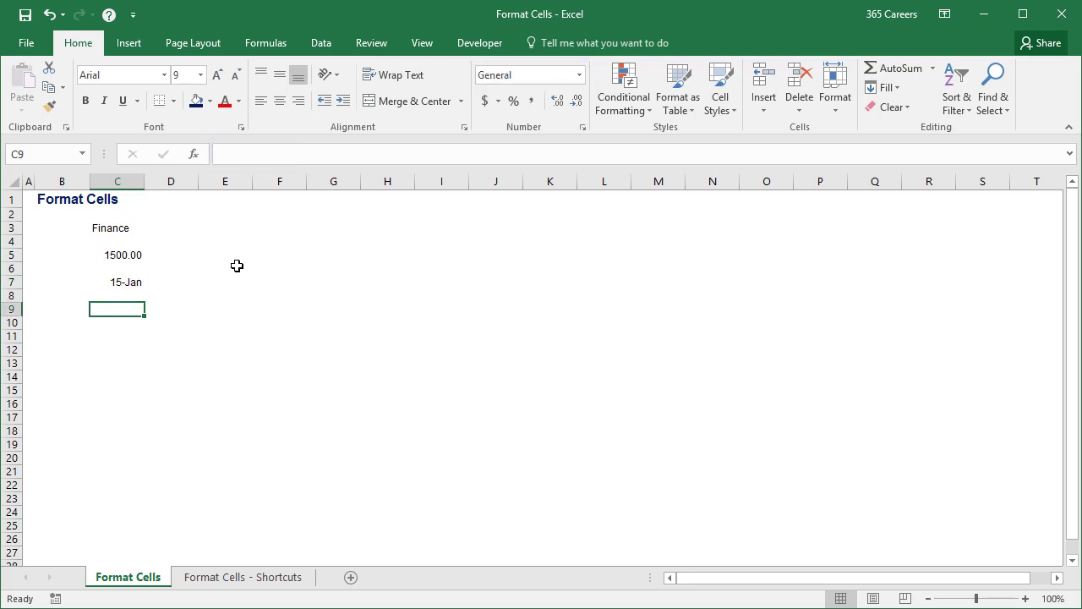
text(01/15)
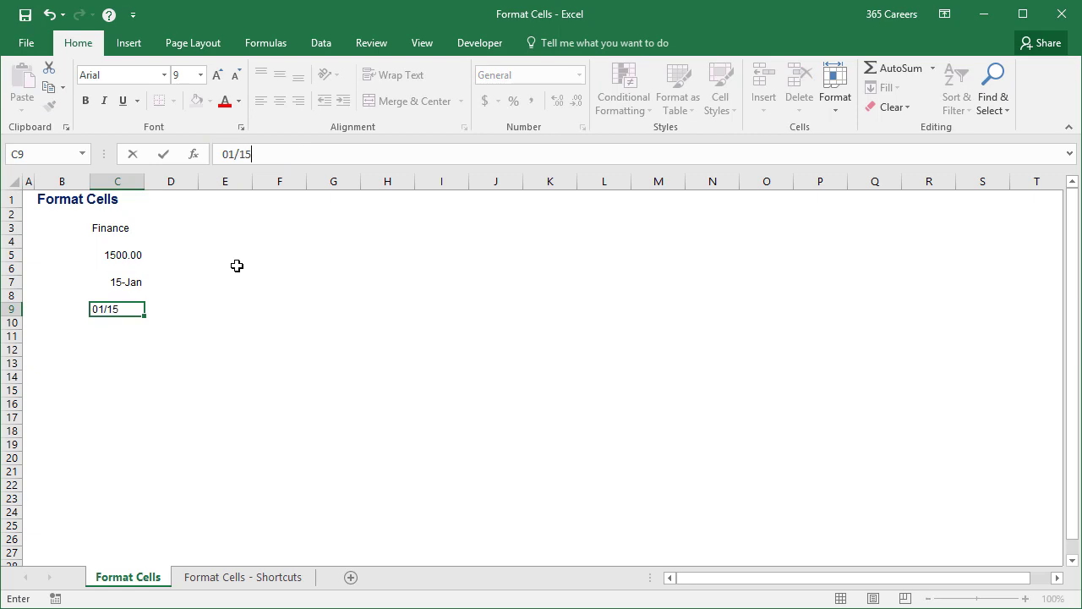
text(/2016)
key(ctrl+Return)
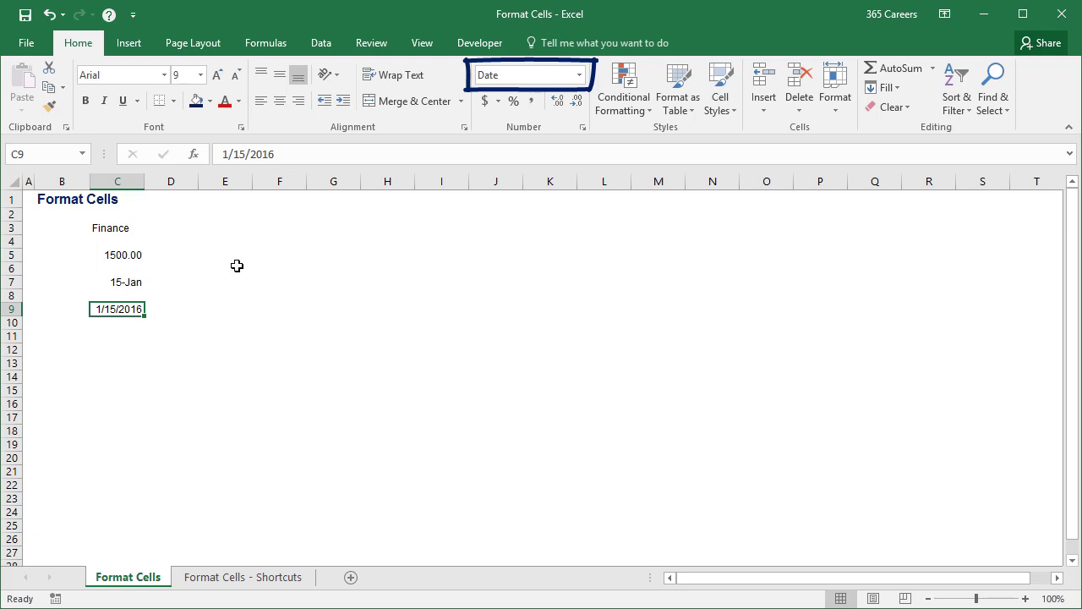
Turn on the 1000 separator in the number format of cell C5
key(Up)
key(Up)
key(Up)
key(Up)
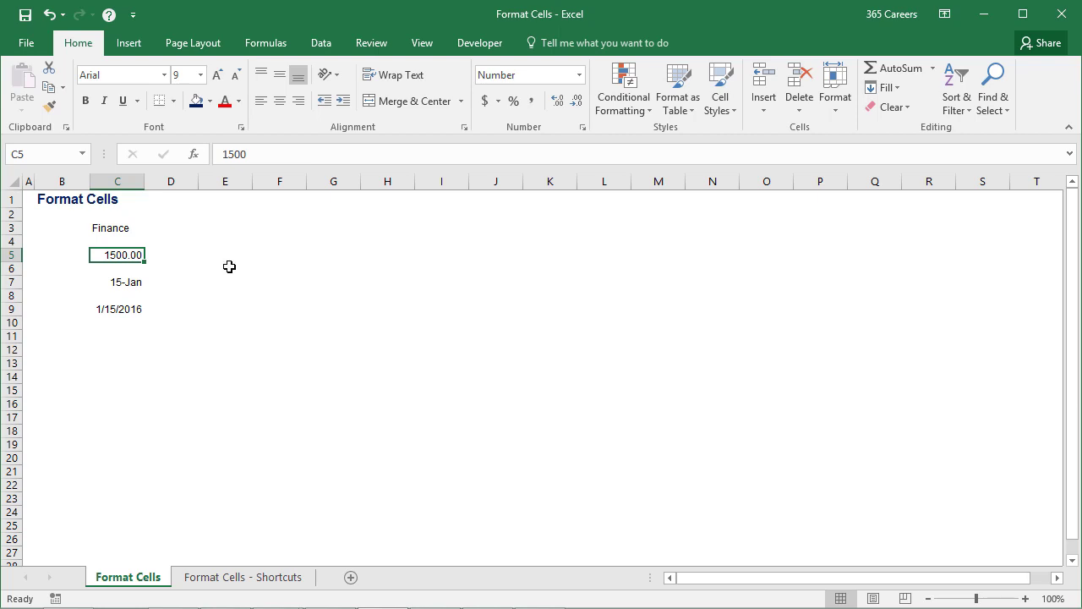
right_click(137, 254)
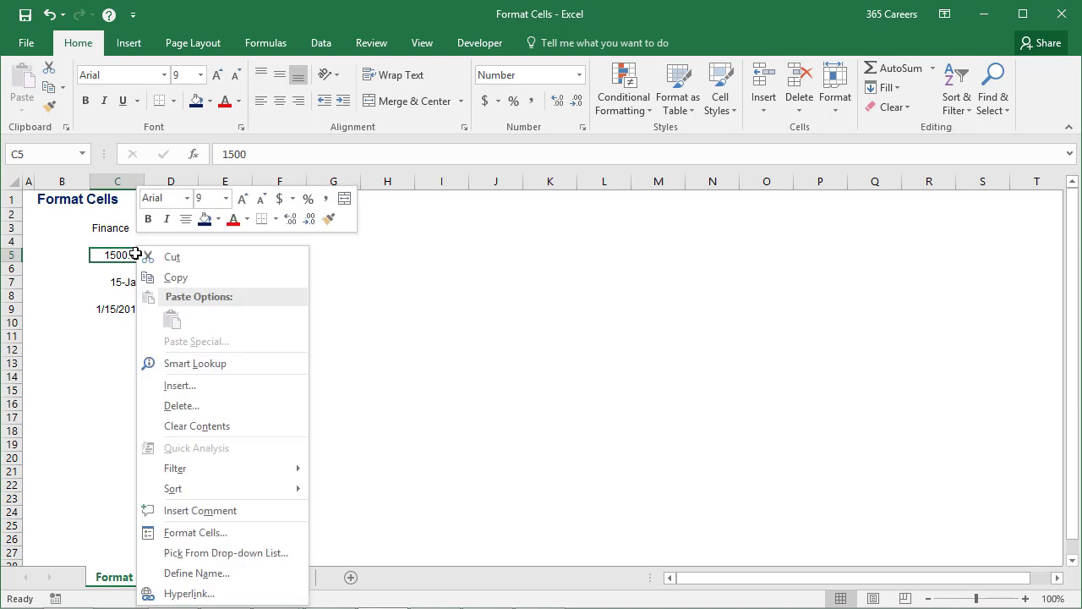
click(271, 535)
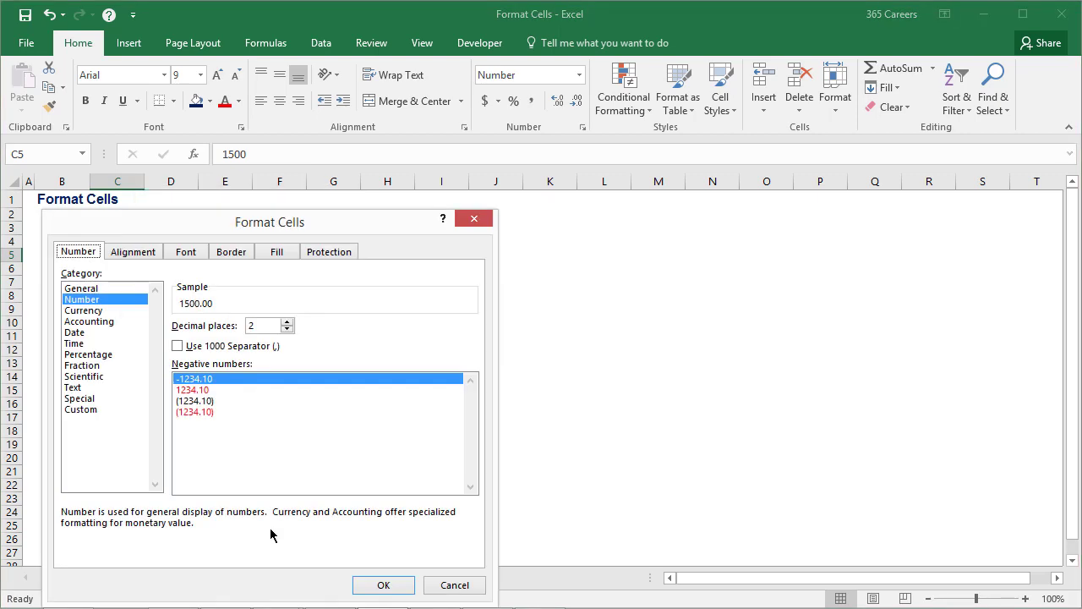
click(260, 349)
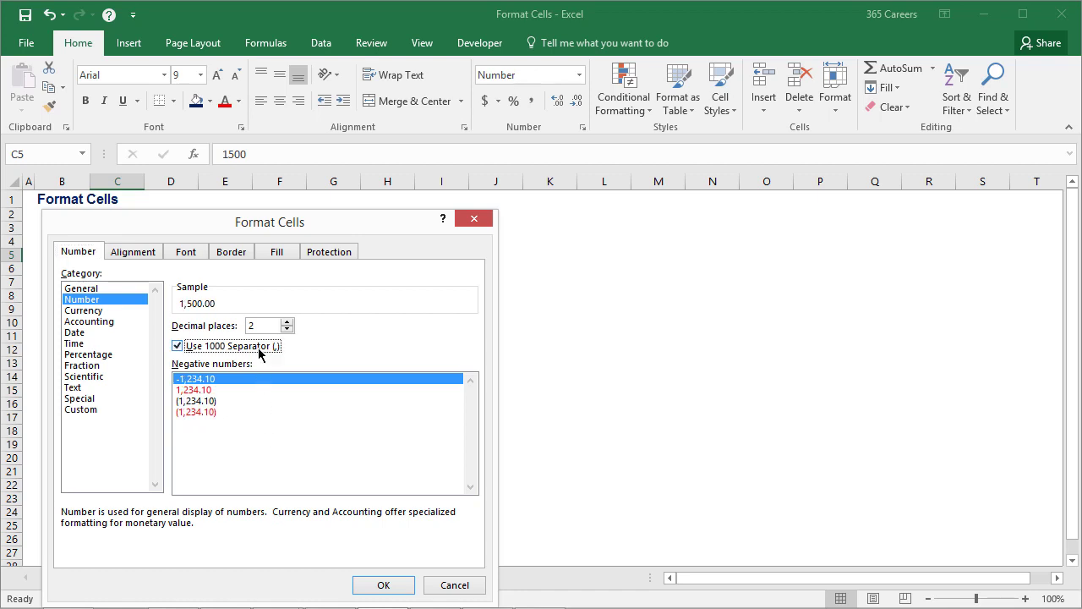
click(386, 585)
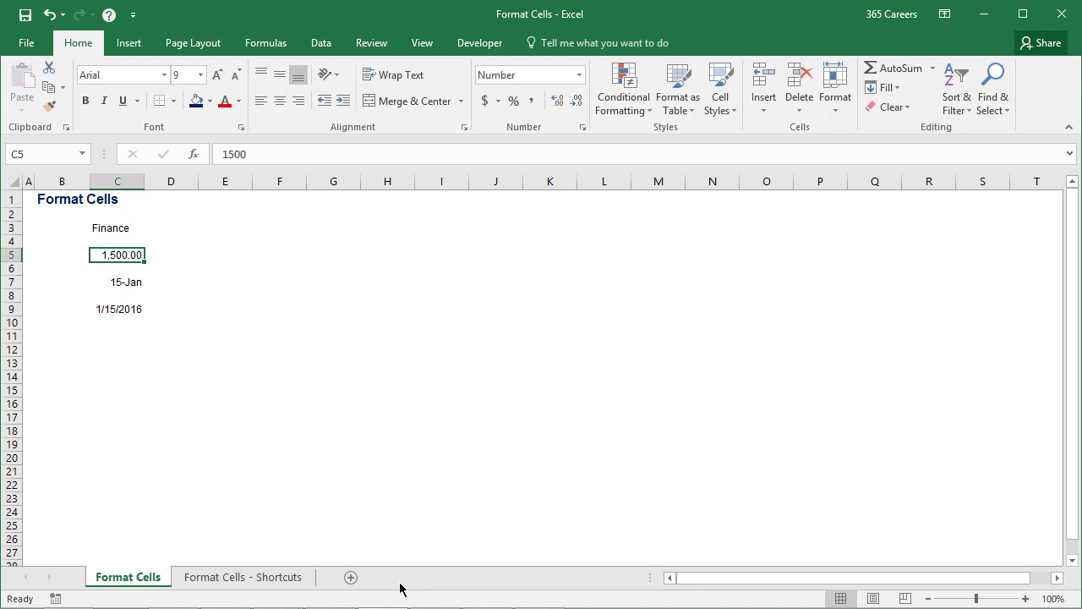
On the Format Cells - Shortcuts sheet, enter 123 in K5, the After formatting cell of the General row
click(296, 578)
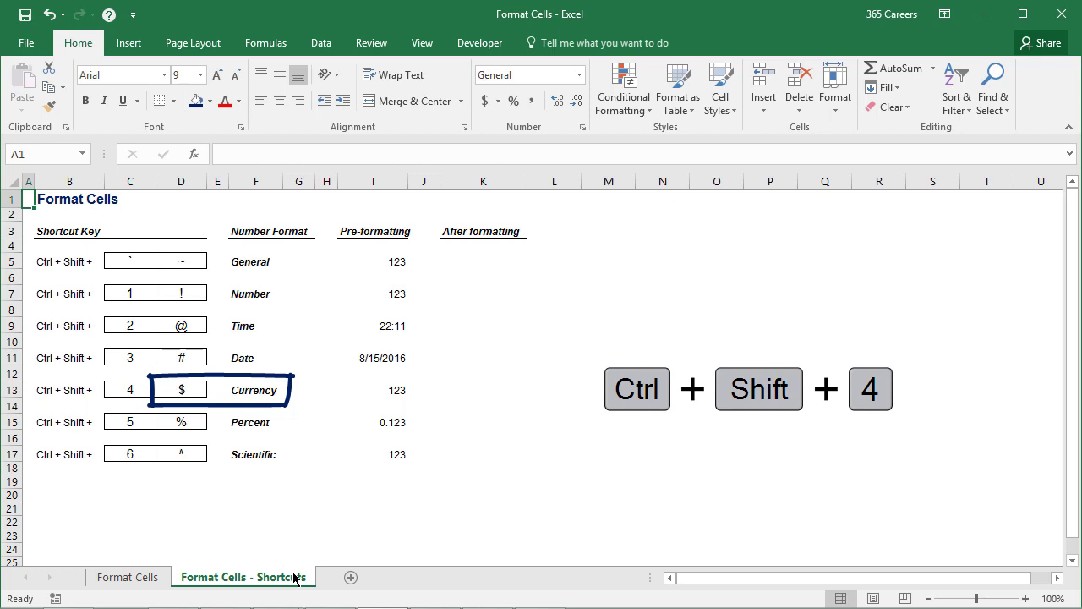
key(Right)
key(Down)
key(Down)
key(ctrl+Right)
key(ctrl+Right)
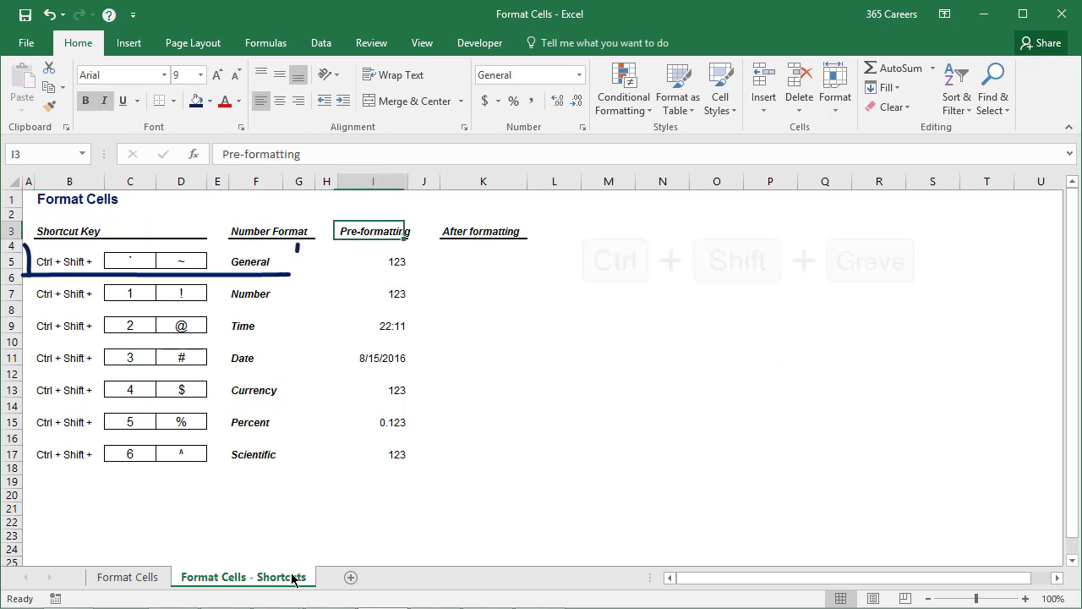
key(ctrl+Right)
key(Down)
key(Down)
text(123)
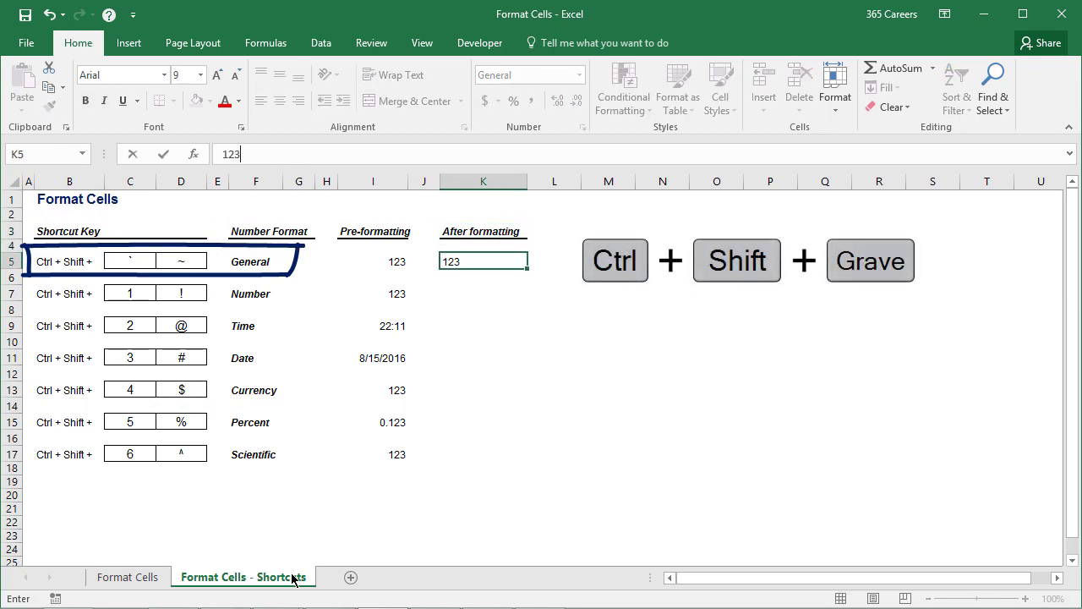
key(ctrl+Return)
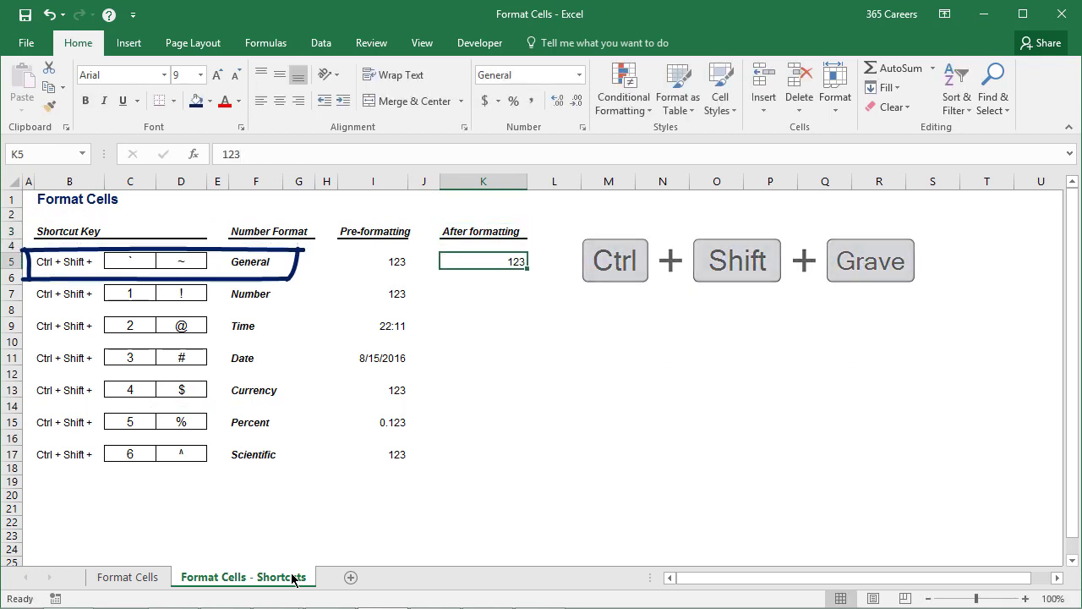
Enter 123 in cell K7 of the Number row and apply the Number format
key(Down)
key(Down)
text(123)
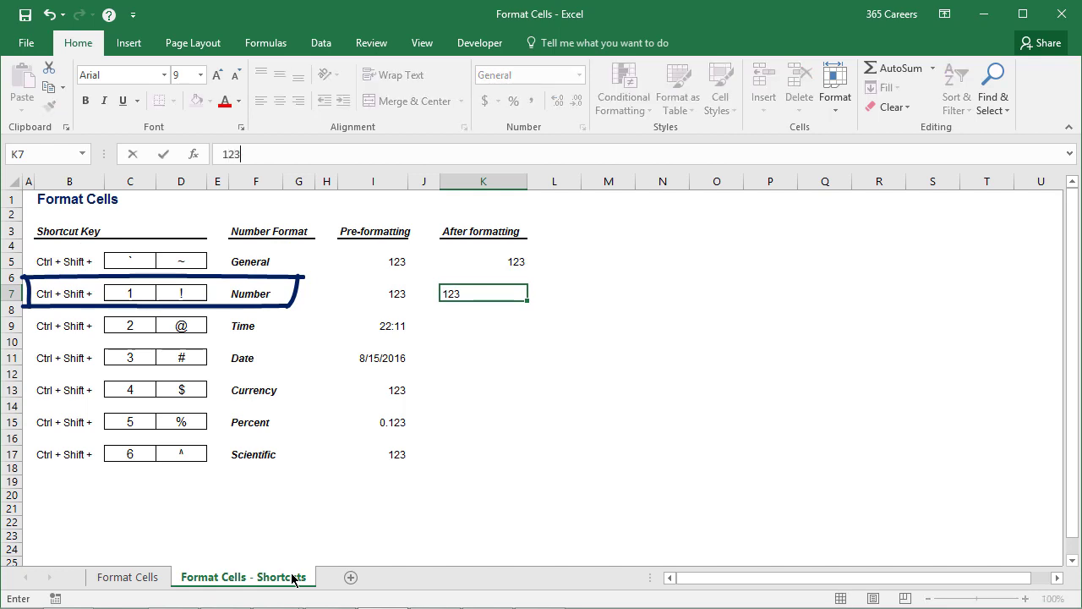
key(ctrl+Return)
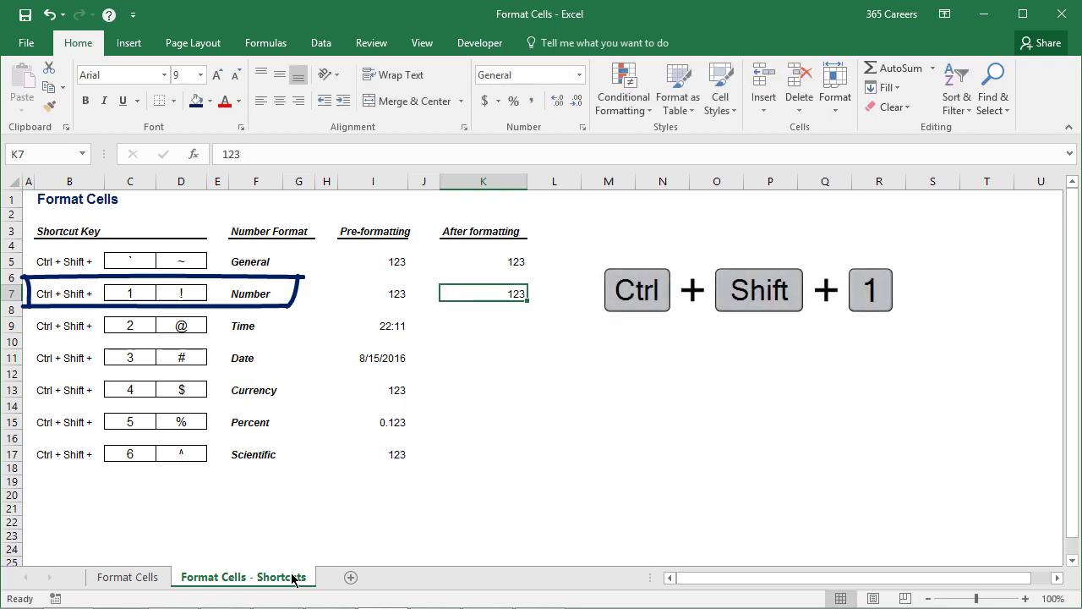
key(ctrl+shift+1)
Enter 22:11 in cell K9 of the Time row and apply the Time format
key(Down)
key(Down)
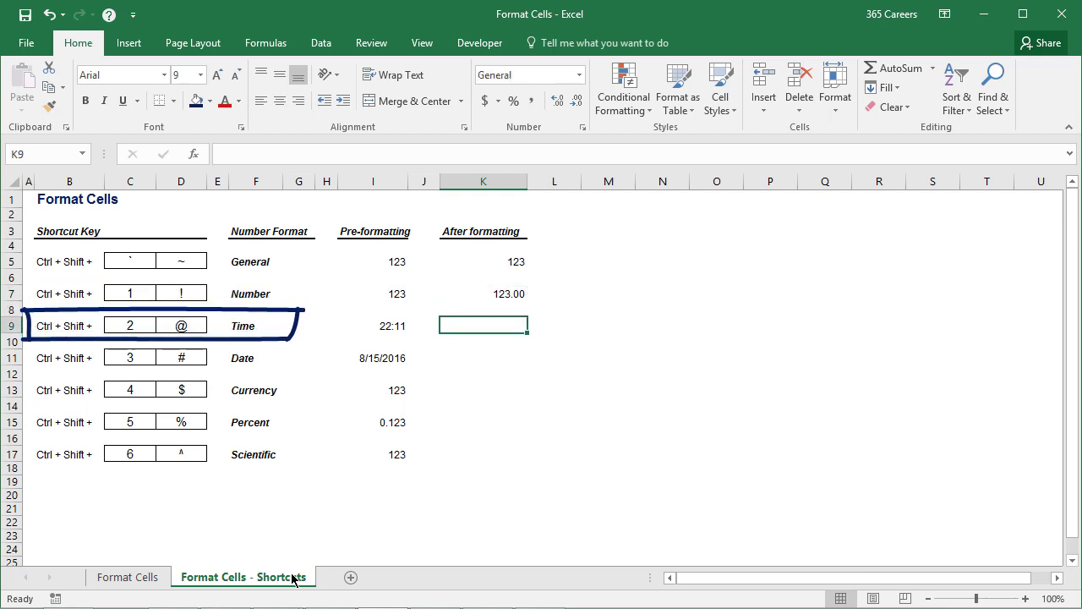
text(22:11)
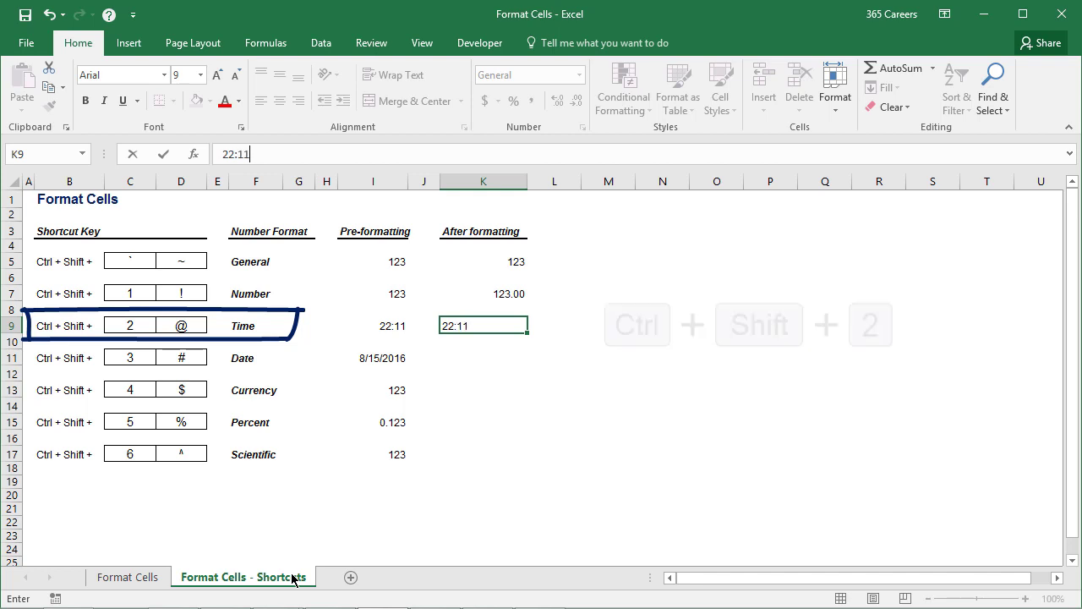
key(ctrl+shift+2)
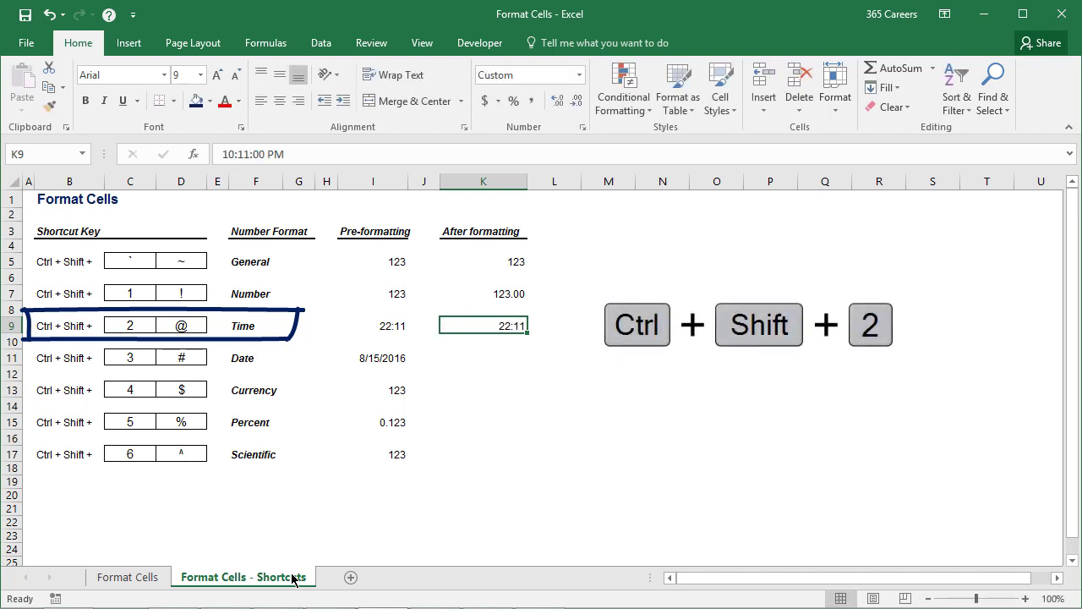
key(ctrl+shift+2)
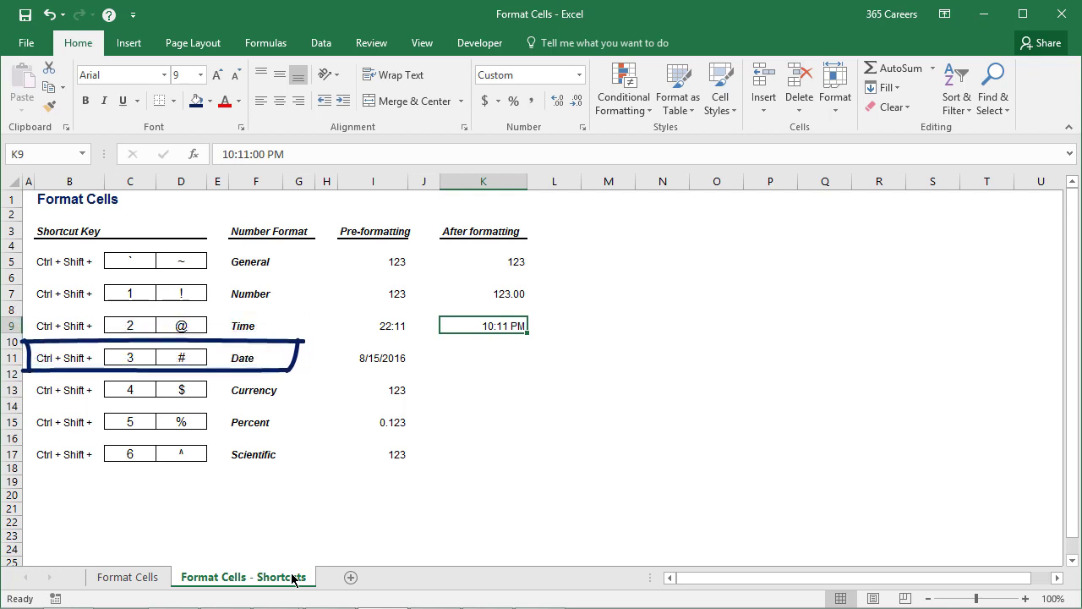
Enter 8/15/2016 in cell K11 of the Date row and apply the day-month-year Date format
key(Down)
key(Down)
text(8/15/2016)
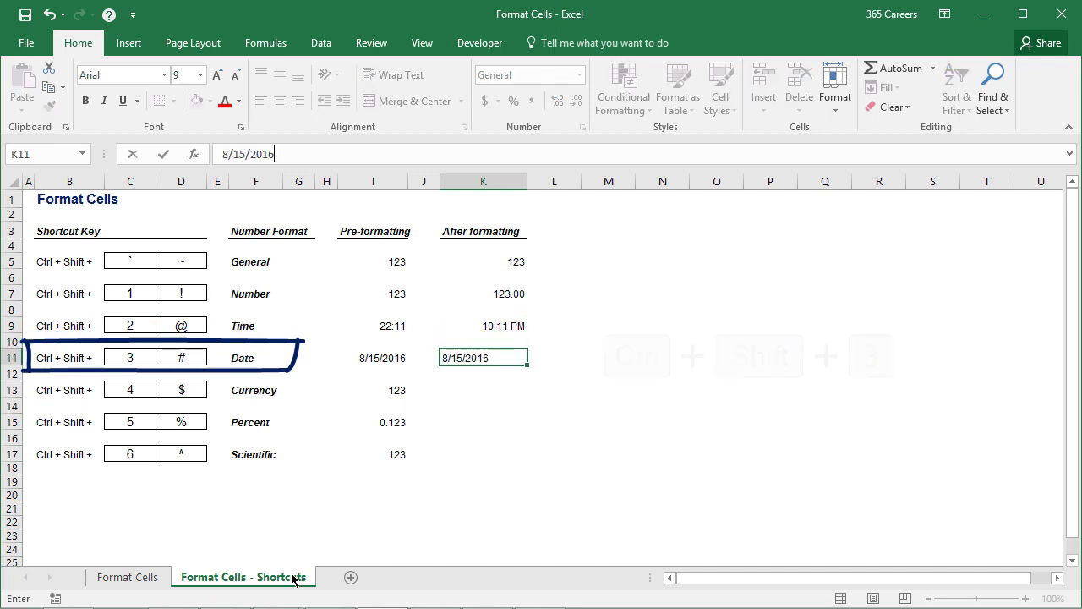
key(ctrl+Return)
key(ctrl+shift+3)
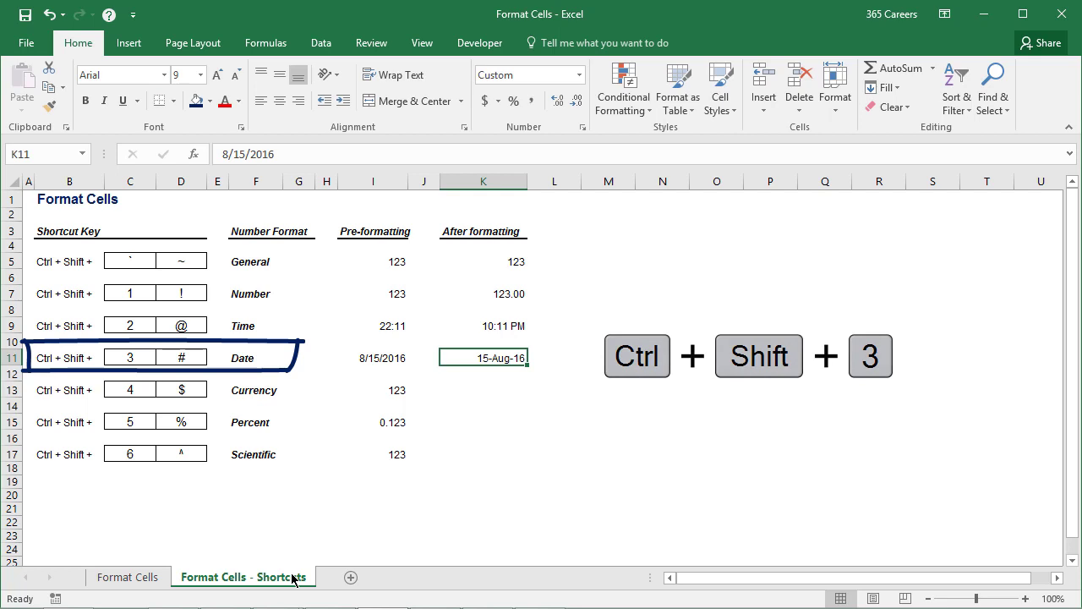
Enter 123 in cell K13 of the Currency row and apply the Currency format
key(Down)
key(Down)
text(1)
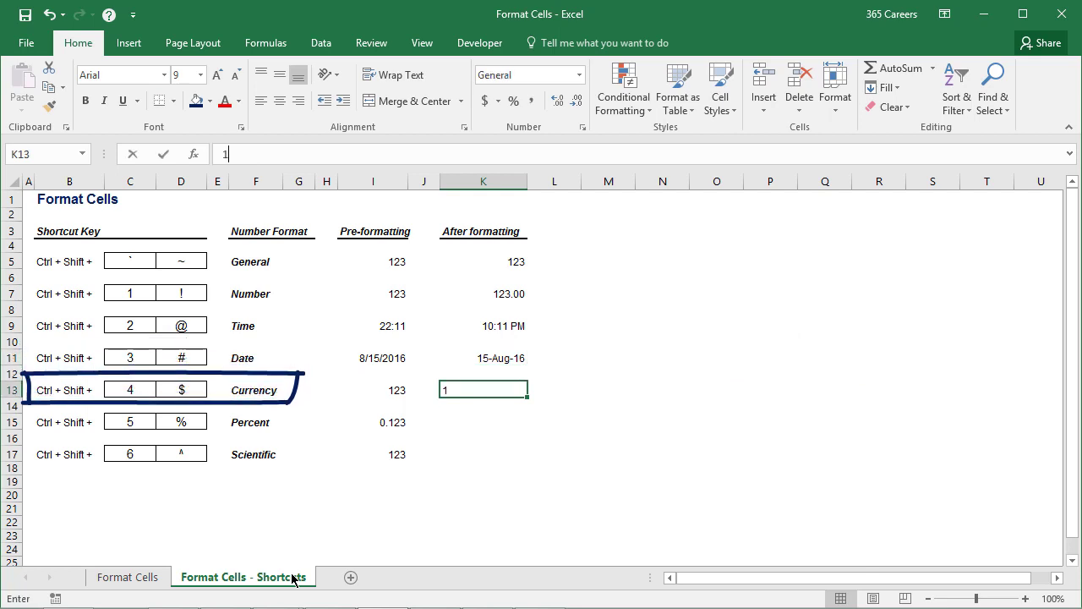
text(23)
key(ctrl+Return)
key(ctrl+shift+4)
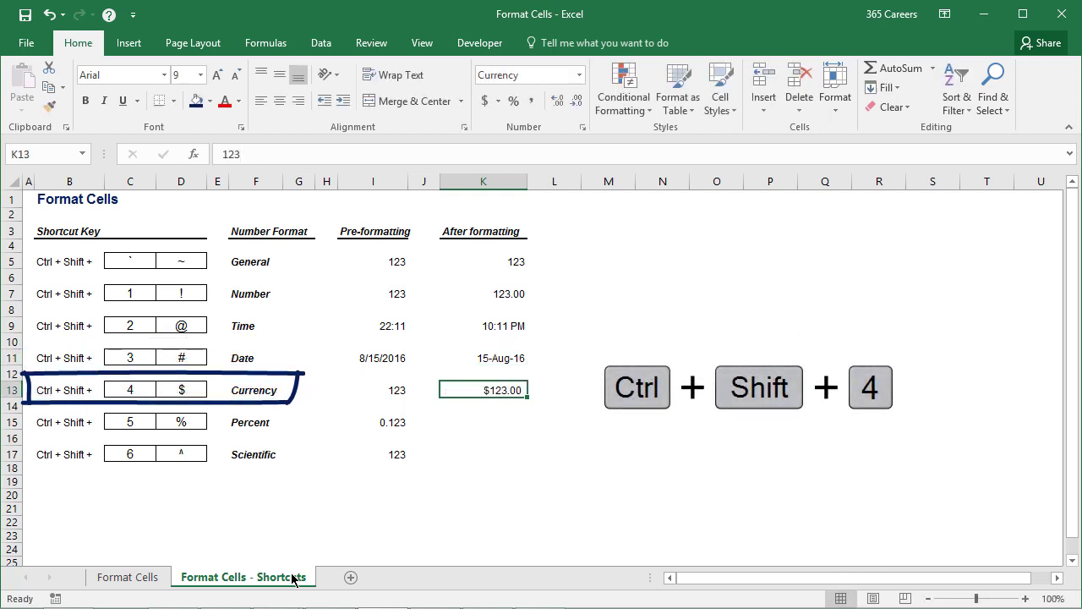
Enter 0.123 in cell K15 of the Percent row and apply the Percentage format
key(Down)
key(Down)
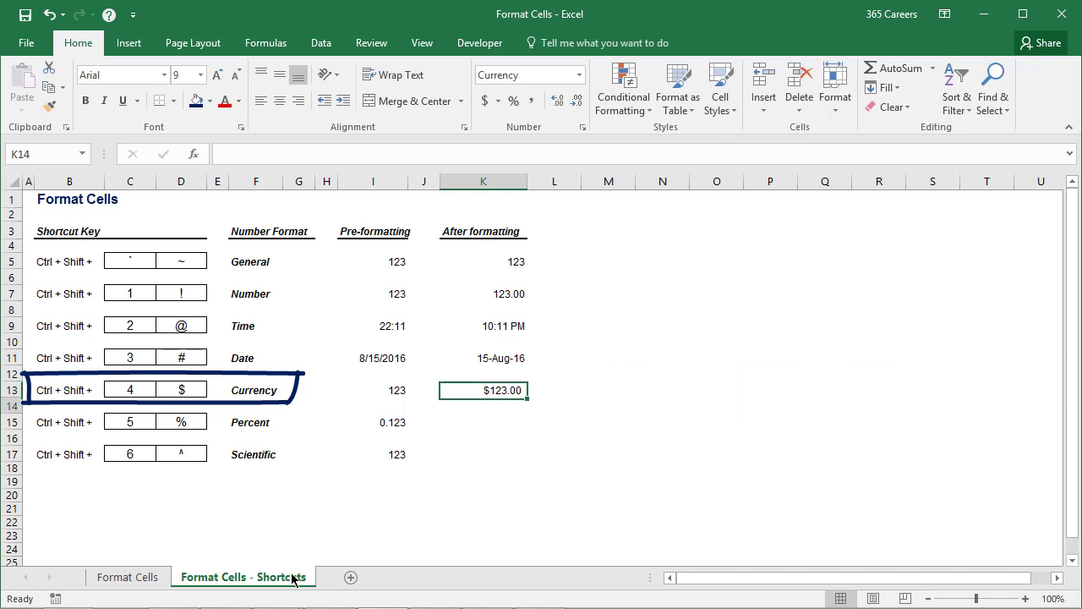
text(0.123)
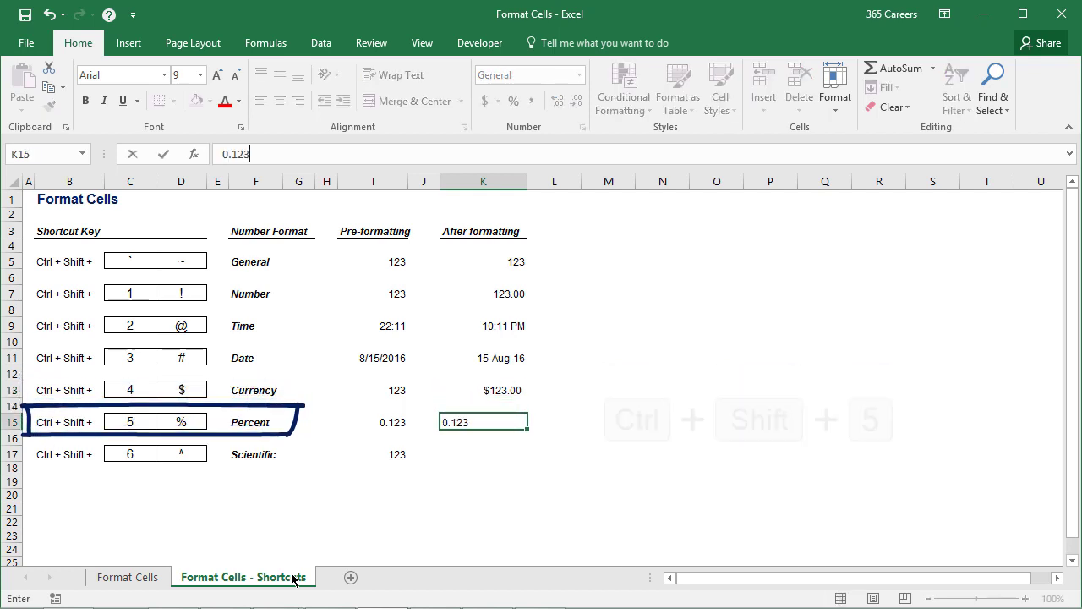
key(ctrl+Return)
key(ctrl+shift+5)
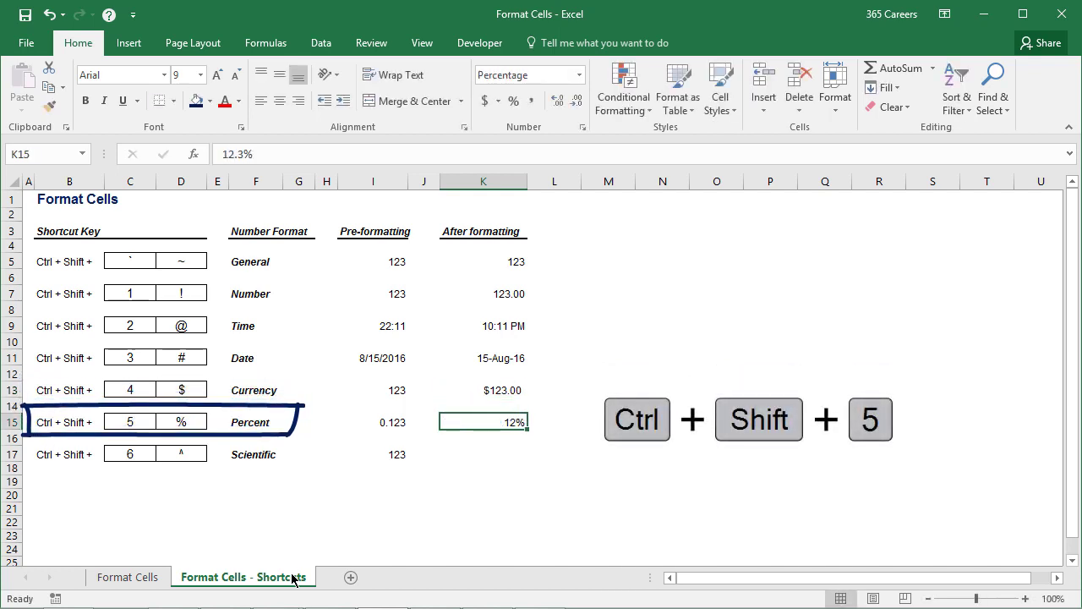
Enter 123 in cell K17 of the Scientific row and apply the Scientific format
key(Down)
key(Down)
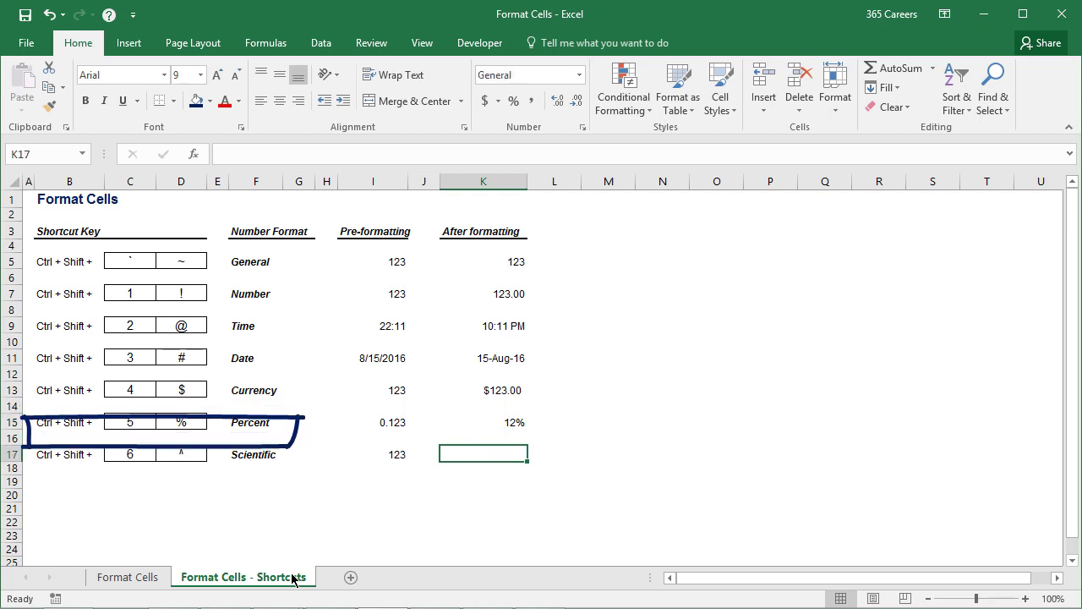
text(123)
key(ctrl+Return)
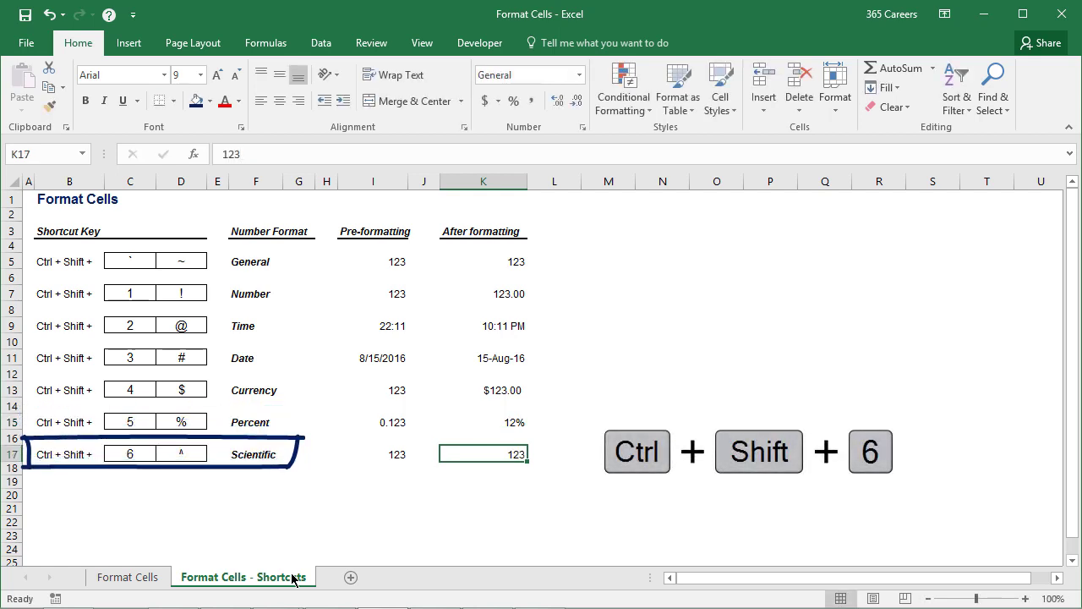
key(ctrl+shift+6)
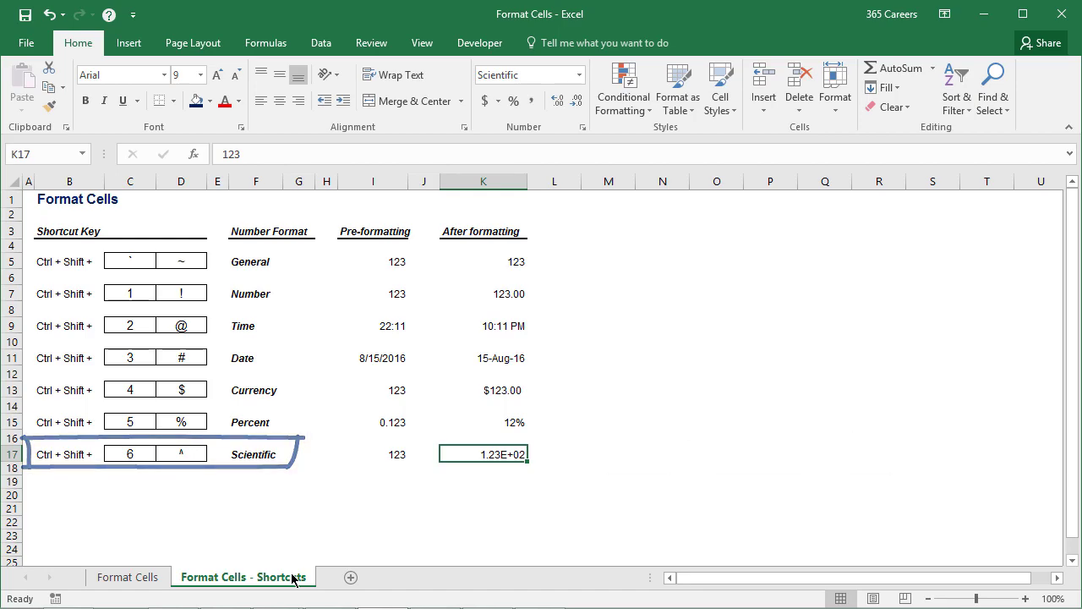